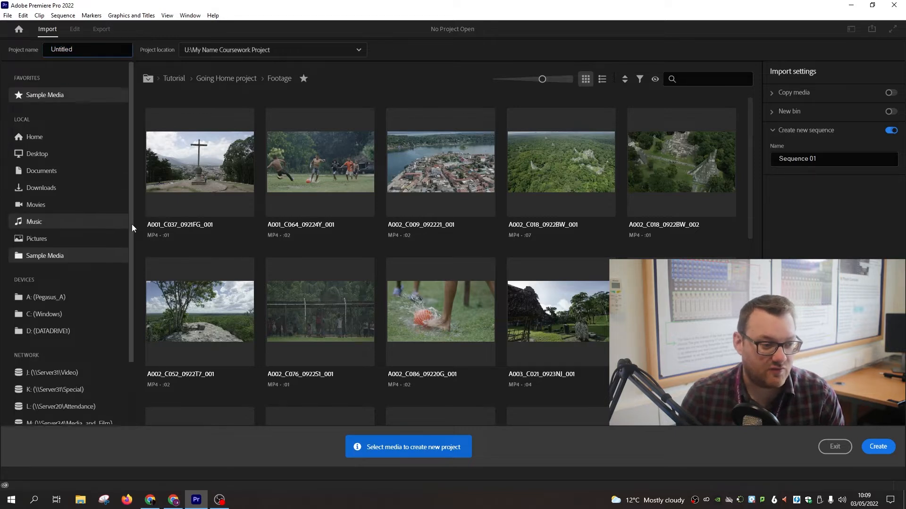
Step: Create the project Test Project in U:\My Name Coursework Project and choose the Editing workspace
{"action": "left_click_drag", "start_coordinate": [131, 225], "coordinate": [137, 300]}
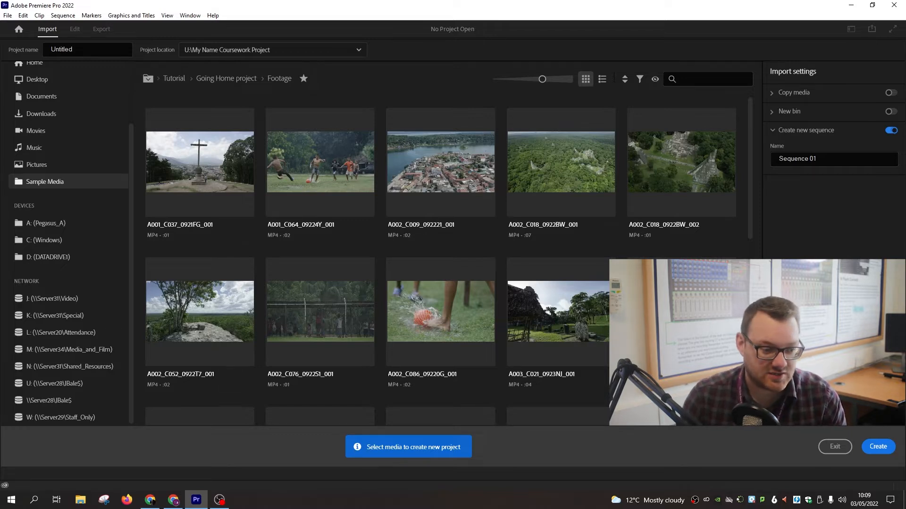
{"action": "left_click", "coordinate": [879, 446]}
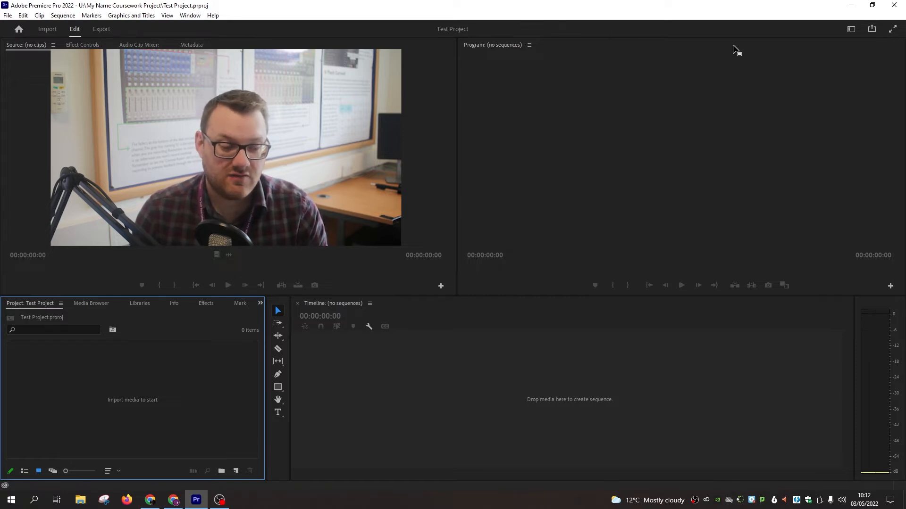
{"action": "left_click", "coordinate": [850, 30]}
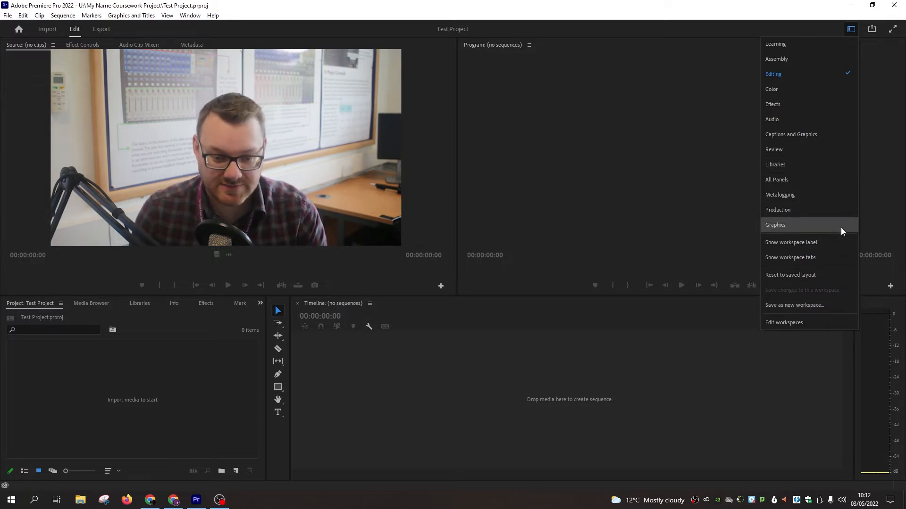
{"action": "left_click", "coordinate": [833, 79]}
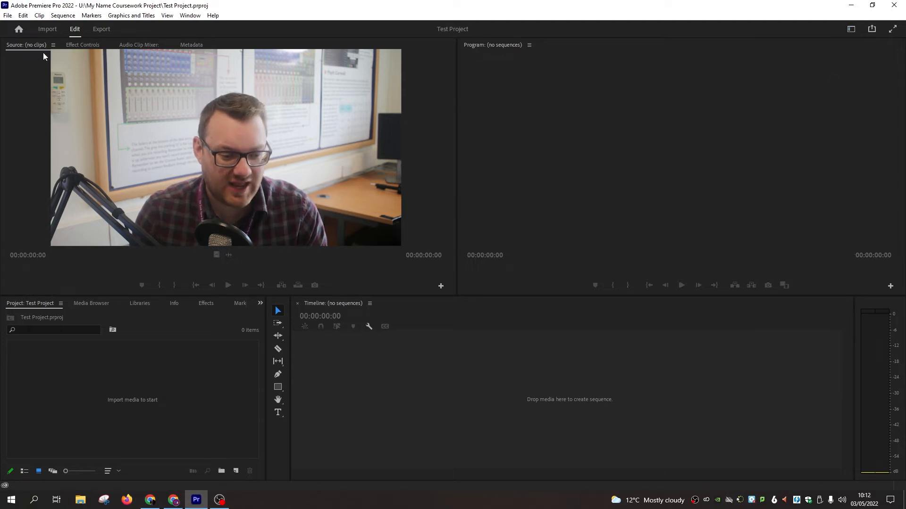
Step: Import the clip A002_C086_09220G_001 into the project with a new sequence named Test Sequence
{"action": "left_click", "coordinate": [47, 30]}
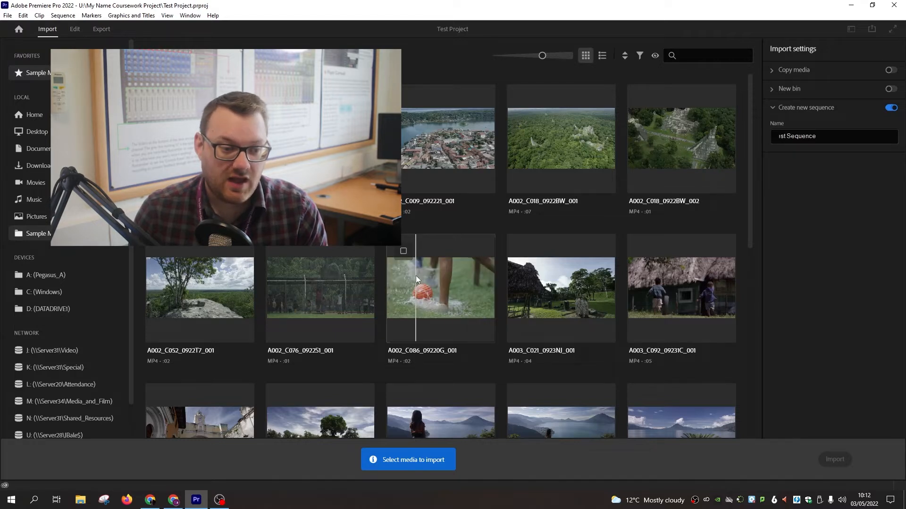
{"action": "left_click", "coordinate": [404, 251]}
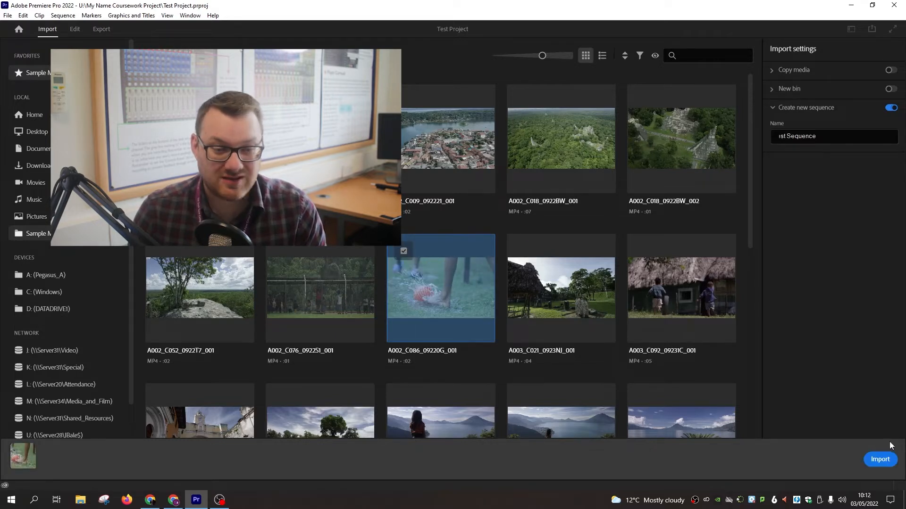
{"action": "left_click", "coordinate": [880, 459]}
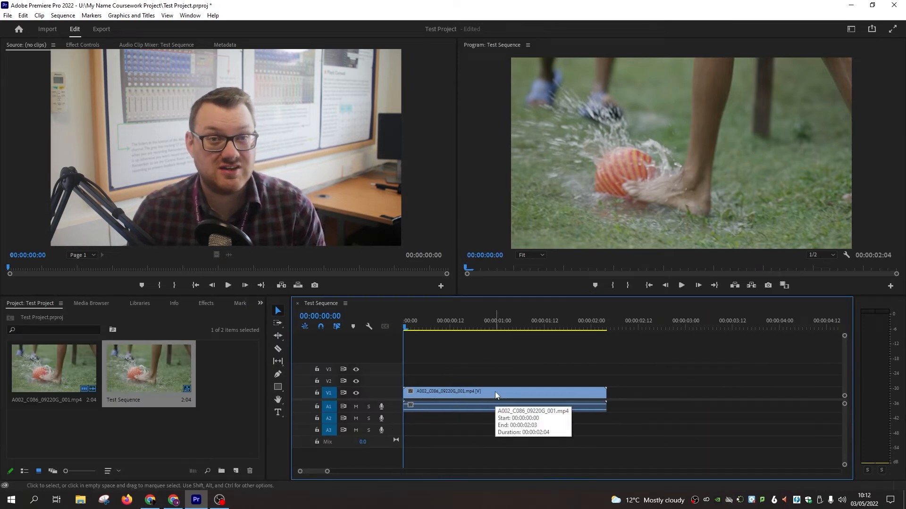
Step: Play Test Sequence in the Program Monitor and stop playback partway through the clip
{"action": "left_click", "coordinate": [683, 287]}
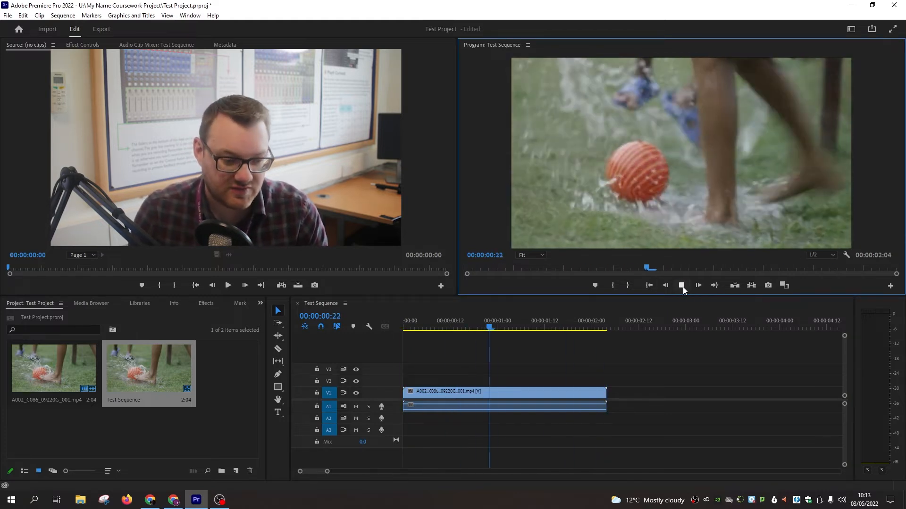
{"action": "left_click", "coordinate": [683, 287]}
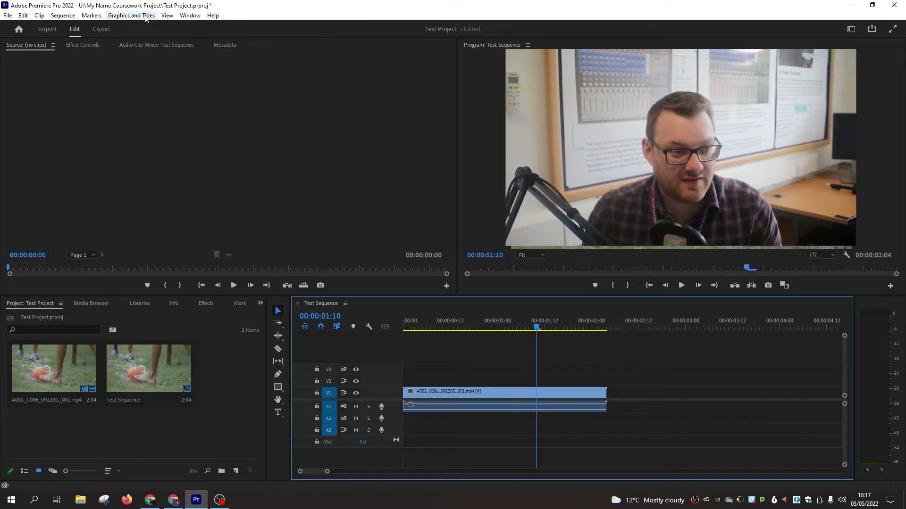
{"action": "left_click", "coordinate": [146, 16]}
{"action": "mouse_move", "coordinate": [223, 53]}
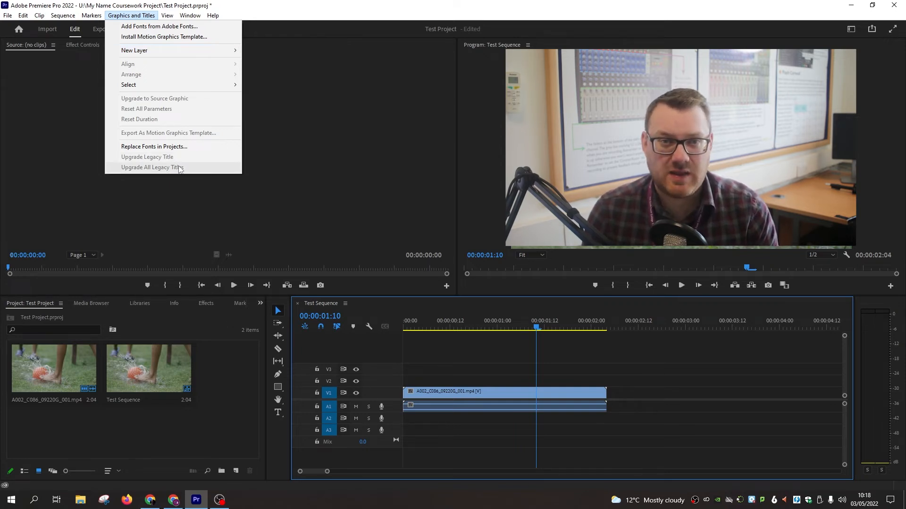
{"action": "mouse_move", "coordinate": [198, 91]}
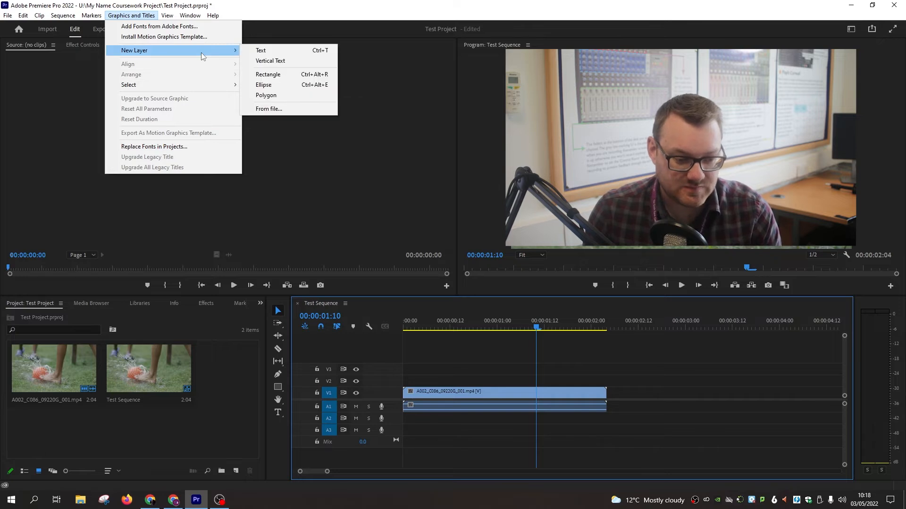
{"action": "mouse_move", "coordinate": [95, 18]}
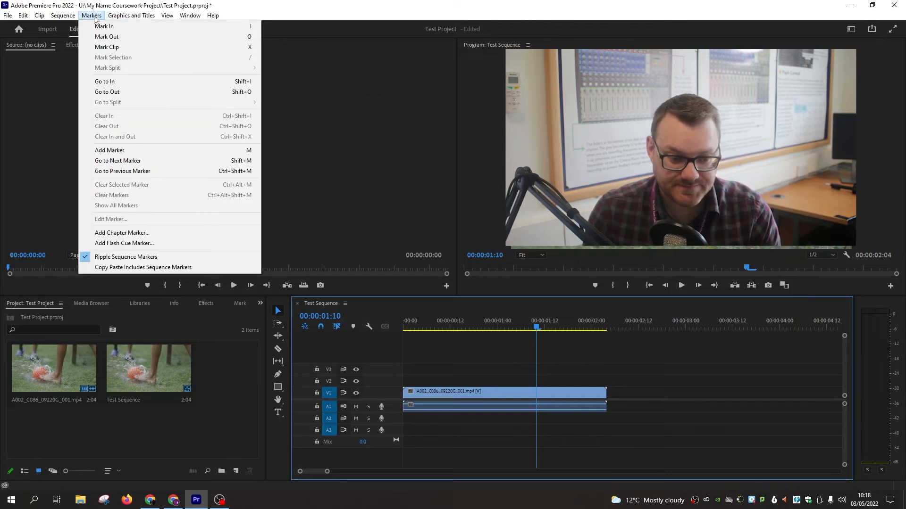
{"action": "left_click", "coordinate": [135, 161]}
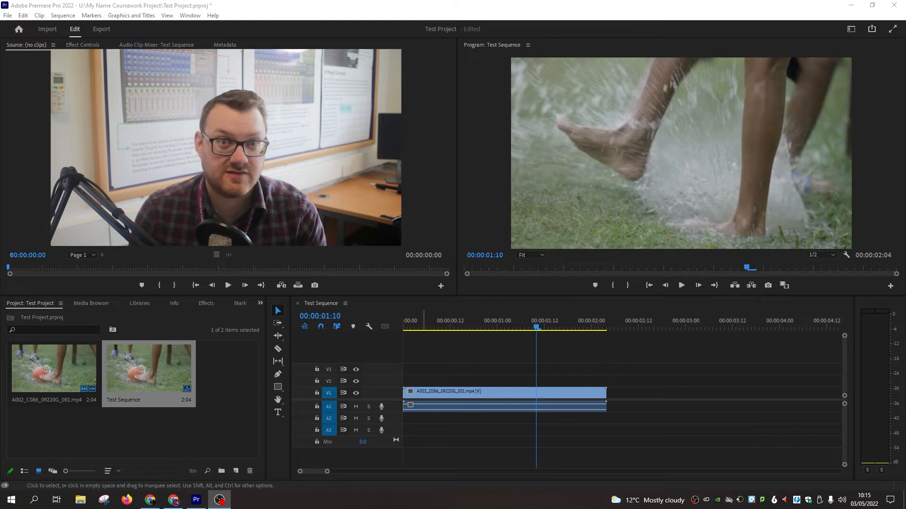
{"action": "left_click", "coordinate": [205, 303]}
{"action": "left_click", "coordinate": [44, 305]}
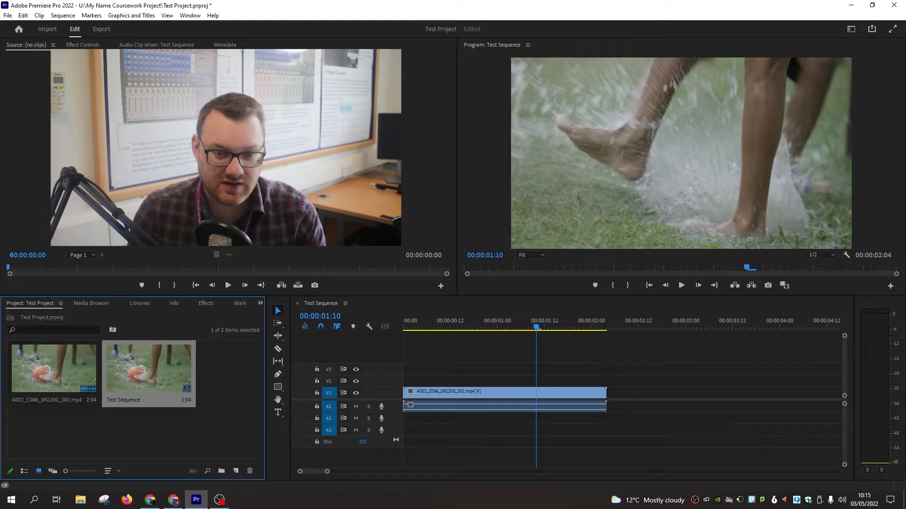
{"action": "left_click", "coordinate": [179, 142]}
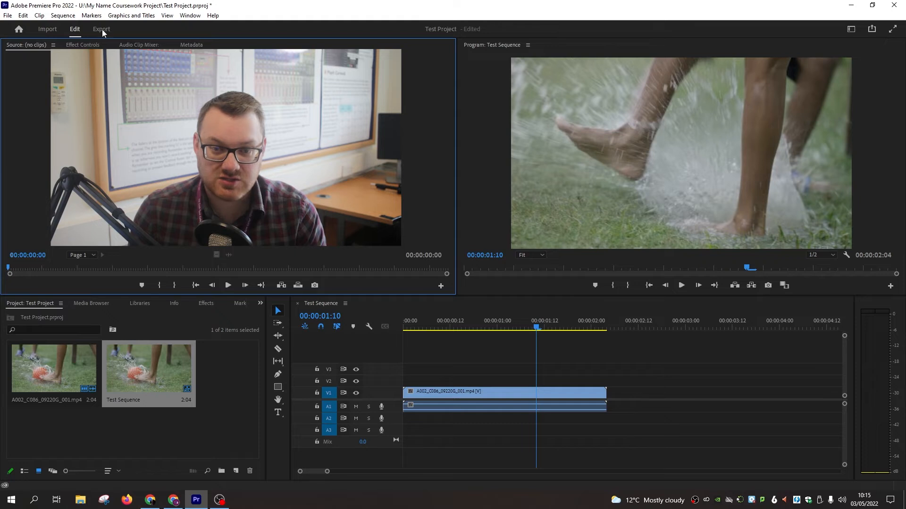
Step: Examine the Quick Export file location and available presets for Test Sequence, and close it without exporting
{"action": "left_click", "coordinate": [873, 32]}
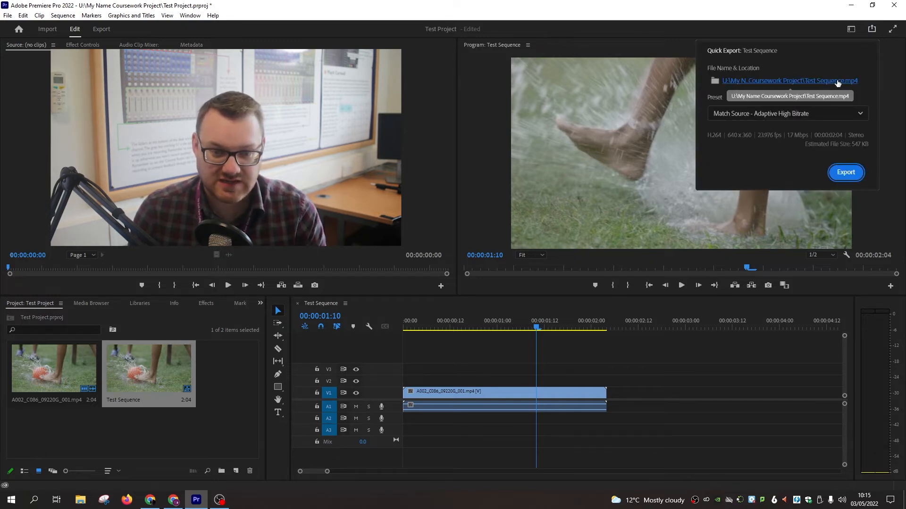
{"action": "left_click", "coordinate": [837, 114]}
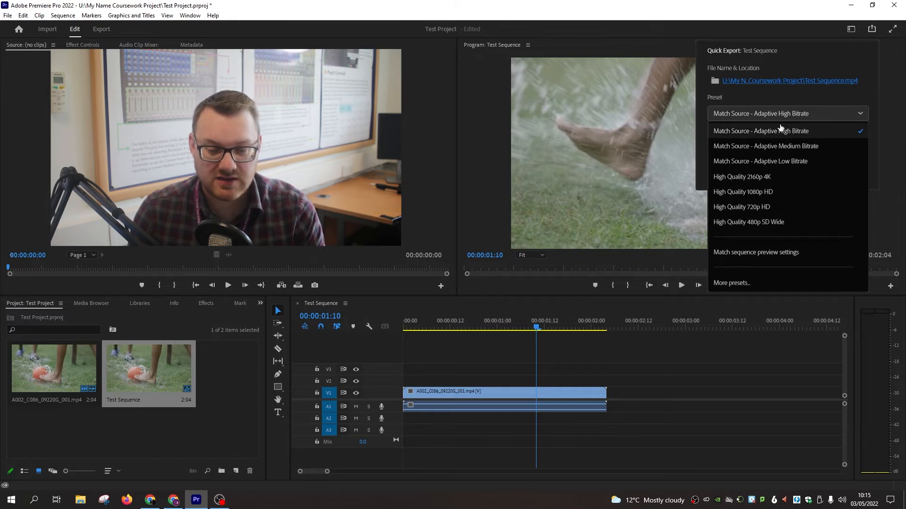
{"action": "left_click", "coordinate": [839, 116]}
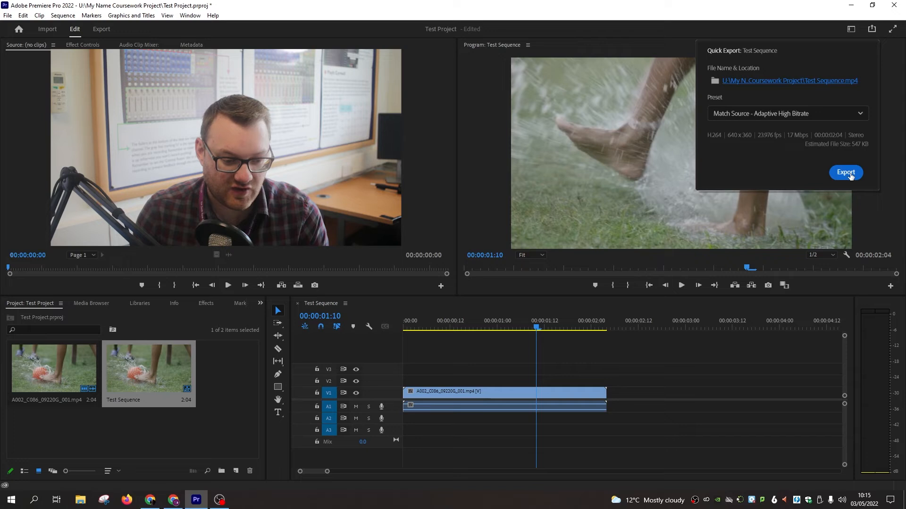
{"action": "left_click", "coordinate": [889, 118]}
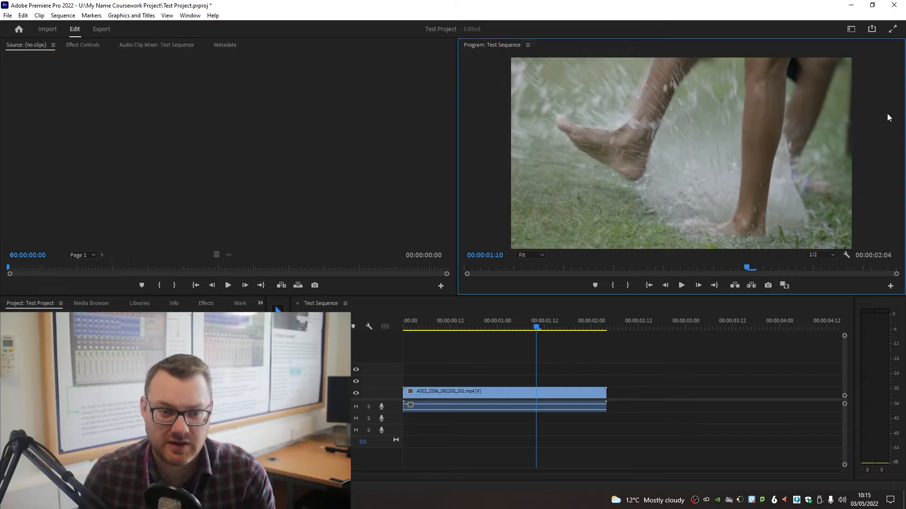
Step: Open the full export settings for Test Sequence and browse the complete preset list without choosing a preset
{"action": "left_click", "coordinate": [103, 29]}
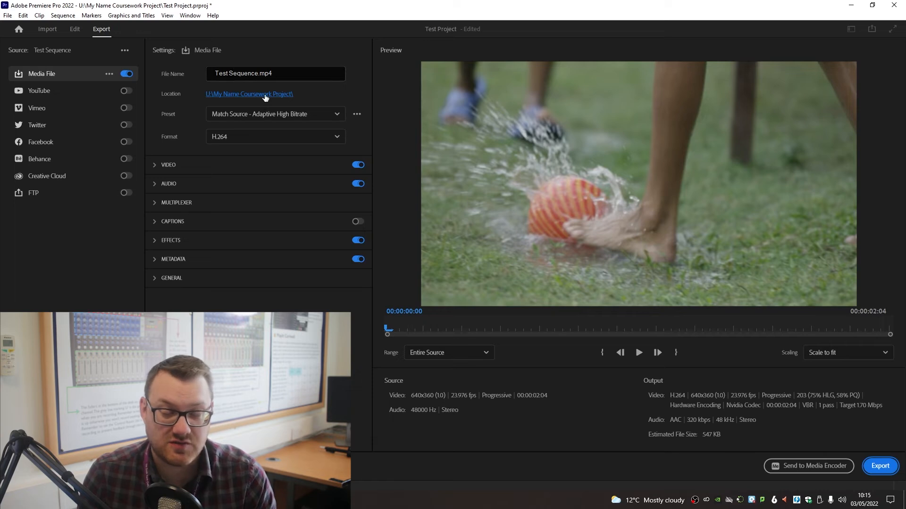
{"action": "left_click", "coordinate": [339, 115]}
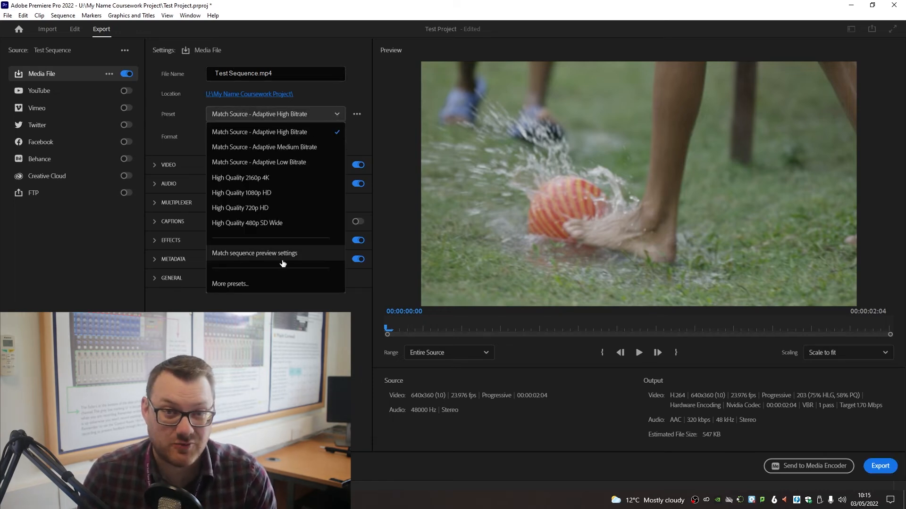
{"action": "left_click", "coordinate": [245, 285]}
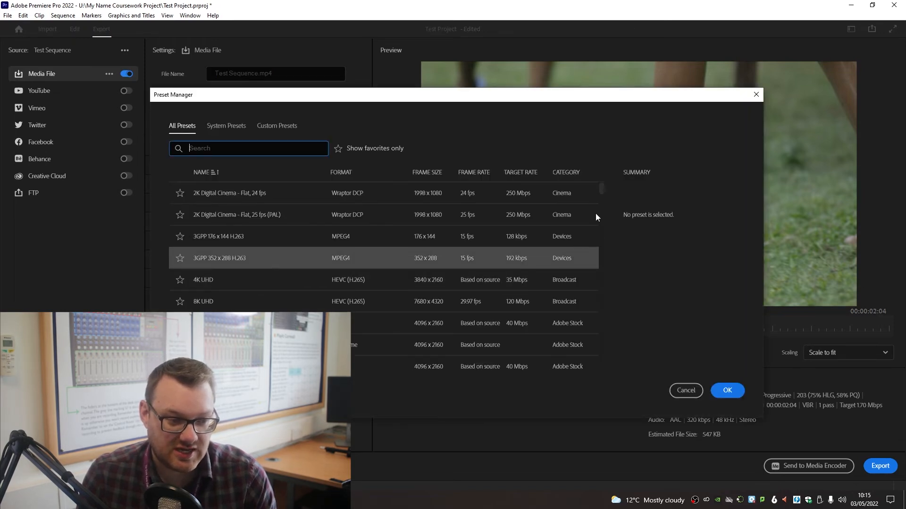
{"action": "left_click_drag", "start_coordinate": [601, 188], "coordinate": [597, 296]}
{"action": "left_click_drag", "start_coordinate": [596, 327], "coordinate": [608, 376]}
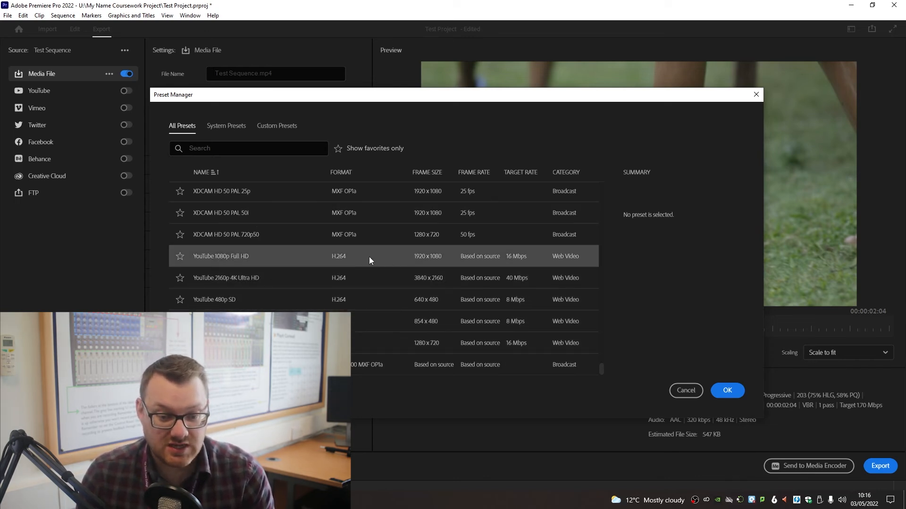
{"action": "left_click", "coordinate": [680, 395]}
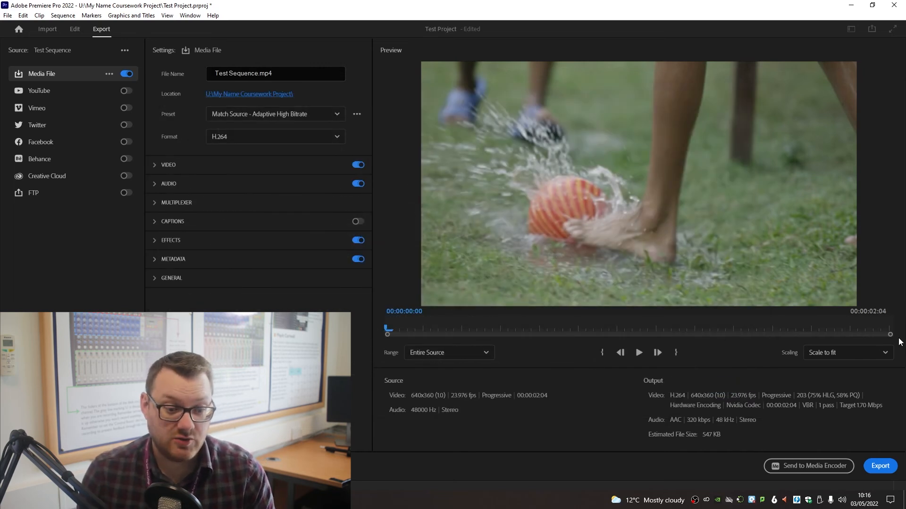
Step: Set a custom export range with the in point at 00:00:00:04 and the out point at 00:00:01:22
{"action": "left_click_drag", "start_coordinate": [386, 330], "coordinate": [424, 322]}
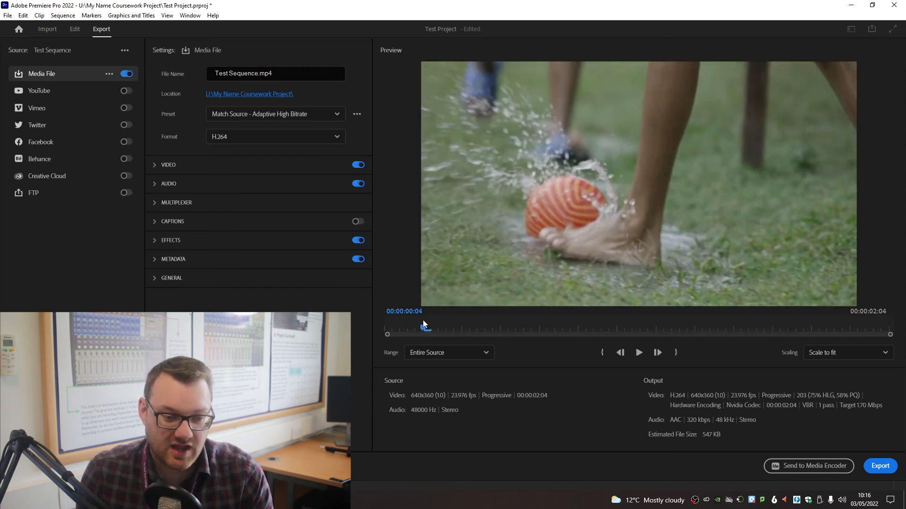
{"action": "left_click", "coordinate": [603, 353]}
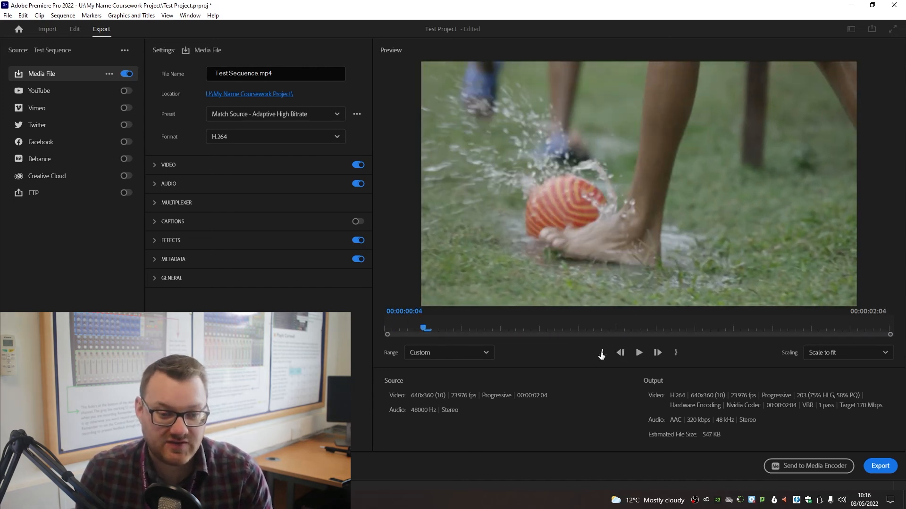
{"action": "left_click_drag", "start_coordinate": [424, 329], "coordinate": [831, 329]}
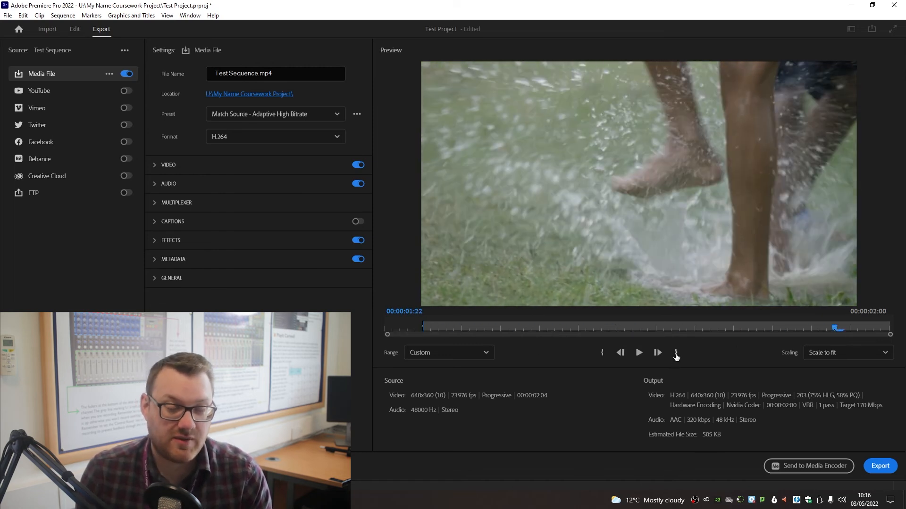
{"action": "left_click", "coordinate": [676, 354]}
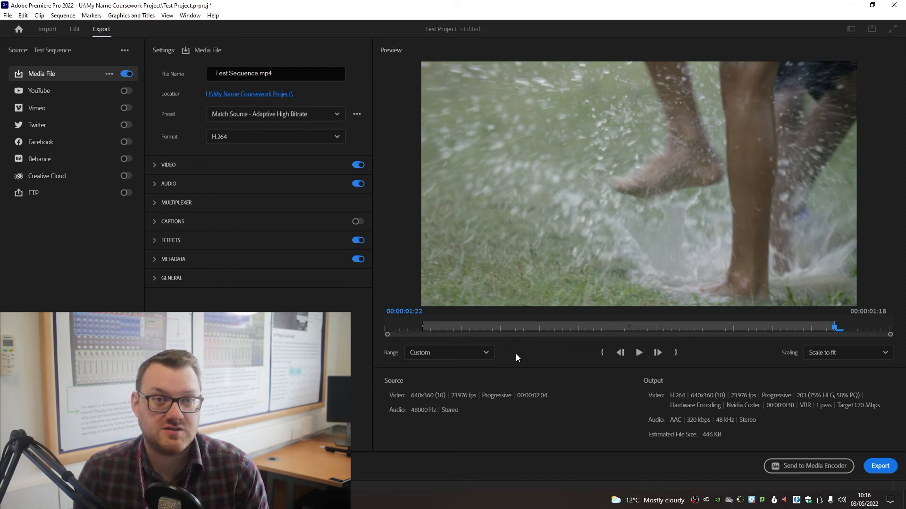
Step: Switch the export range between Entire Source and Custom, leaving it set to Entire Source
{"action": "left_click", "coordinate": [471, 354]}
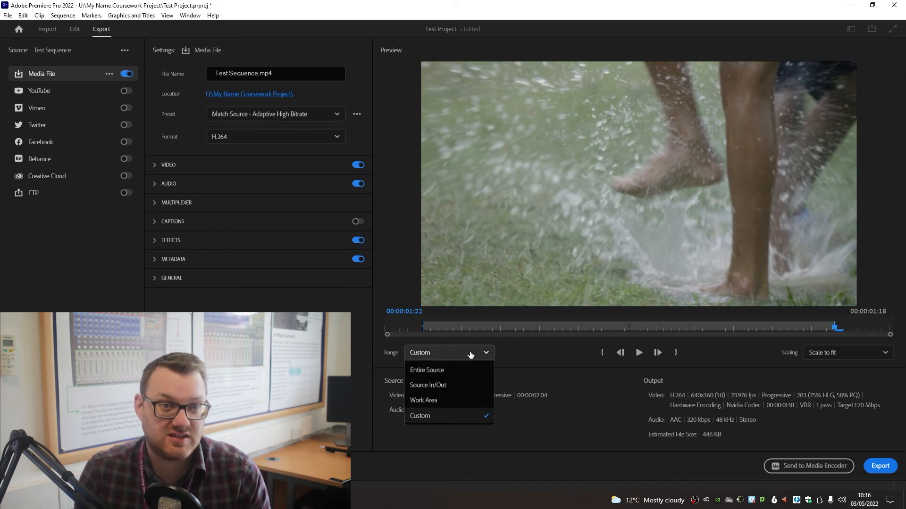
{"action": "left_click", "coordinate": [445, 371]}
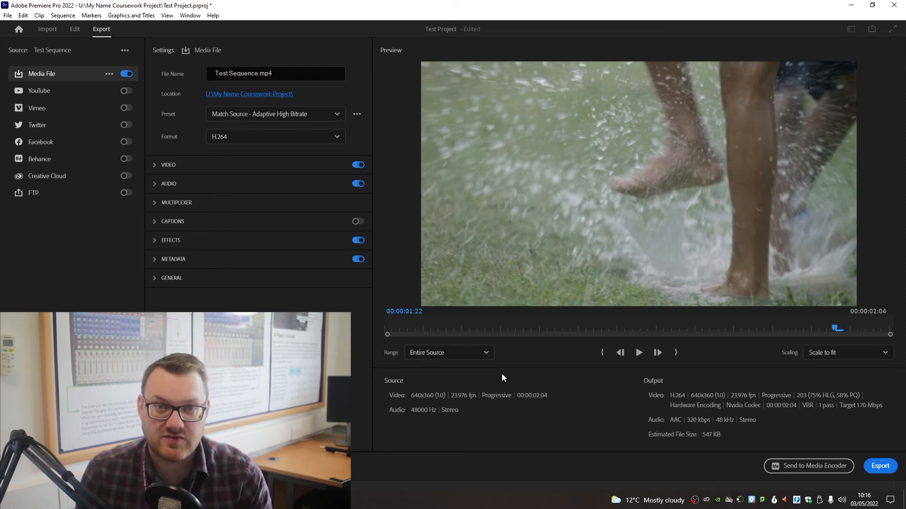
{"action": "left_click", "coordinate": [483, 354]}
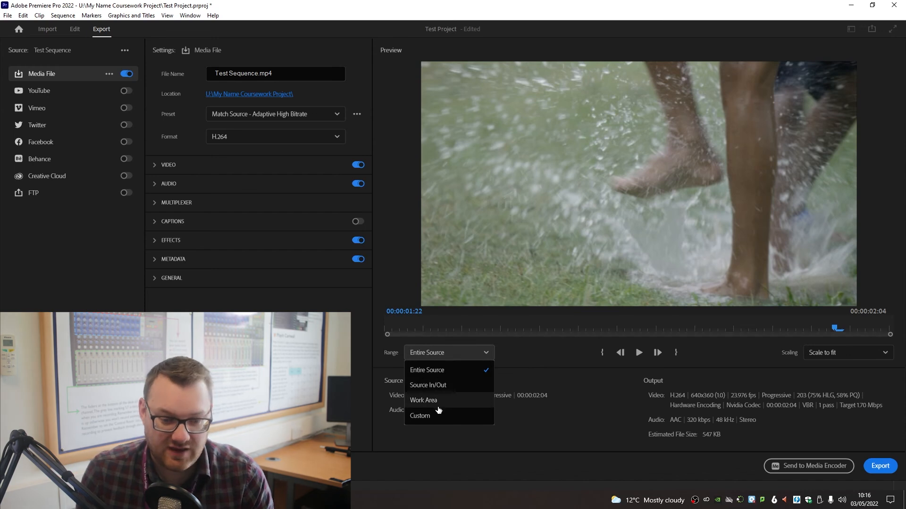
{"action": "left_click", "coordinate": [437, 414]}
{"action": "left_click", "coordinate": [445, 355]}
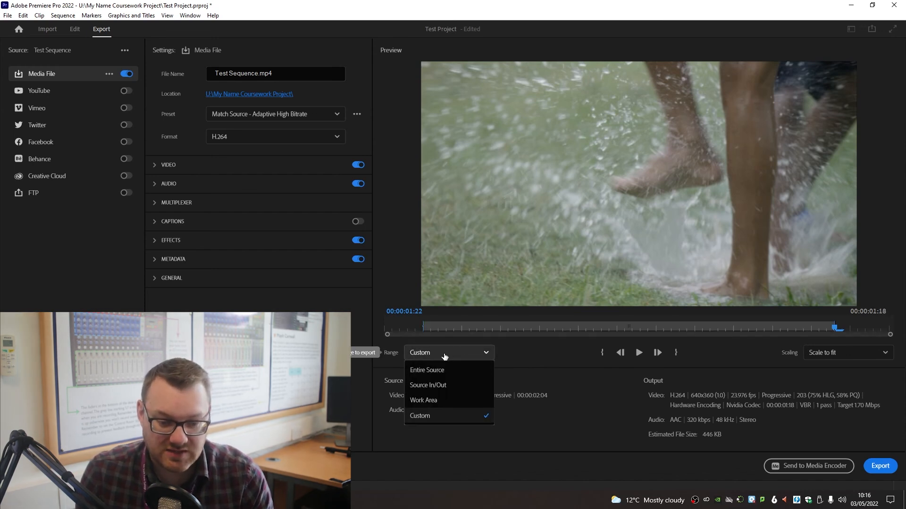
{"action": "left_click", "coordinate": [437, 371]}
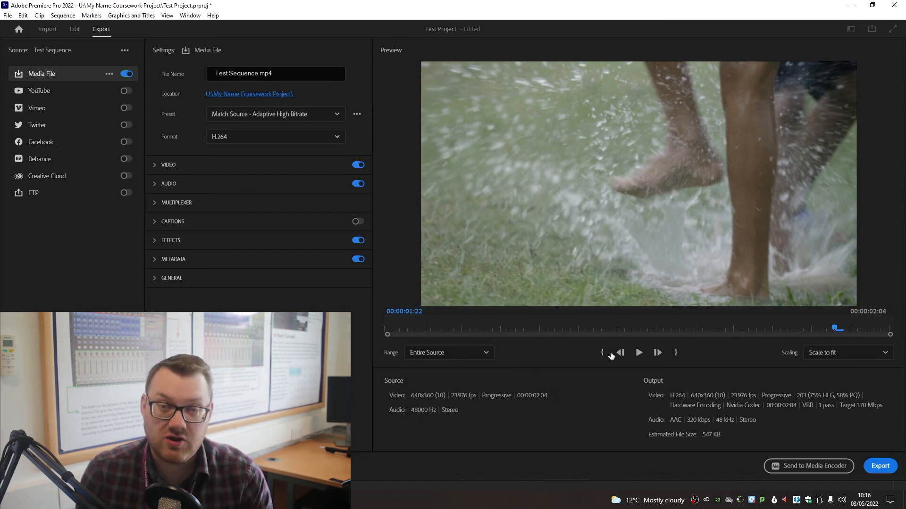